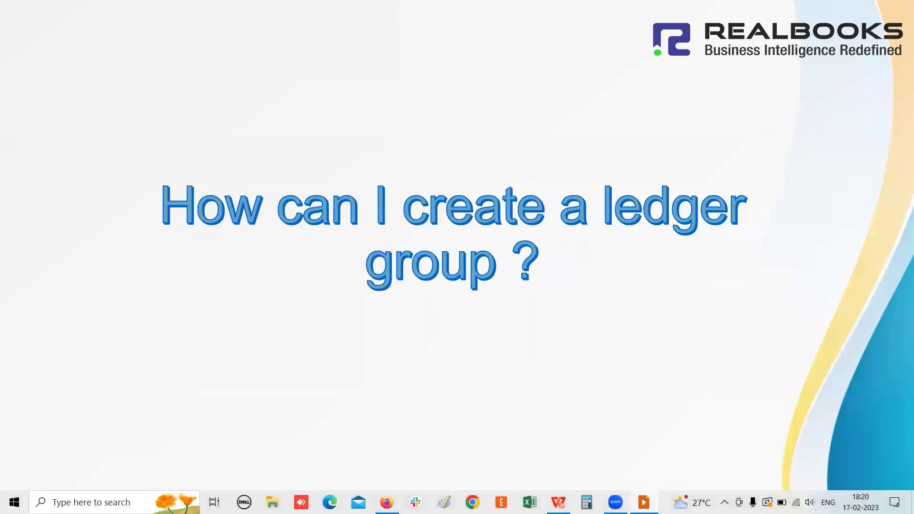
Exit the introductory slideshow to reach the RealBooks home dashboard
key(Escape)
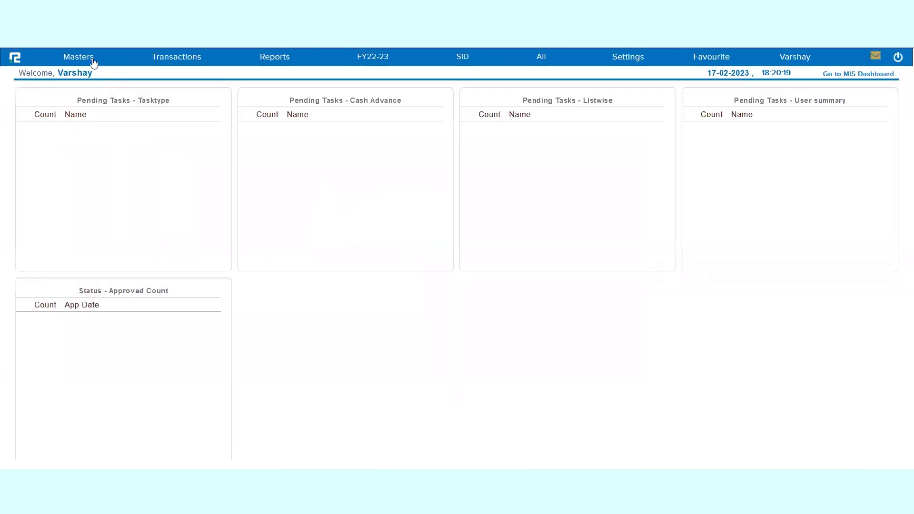
Start a new ledger group from Masters > Accounts > Ledger Group, named 'Sundry Creditors Others'
click(93, 63)
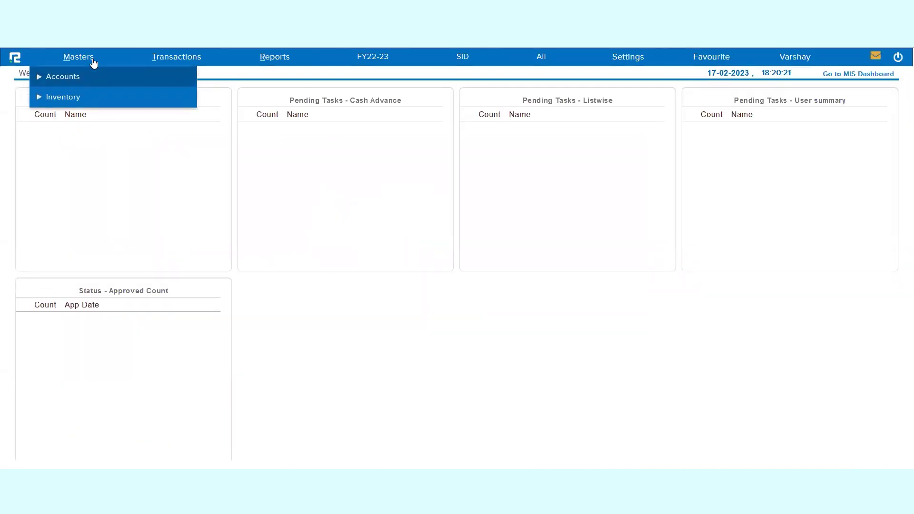
click(85, 77)
click(92, 97)
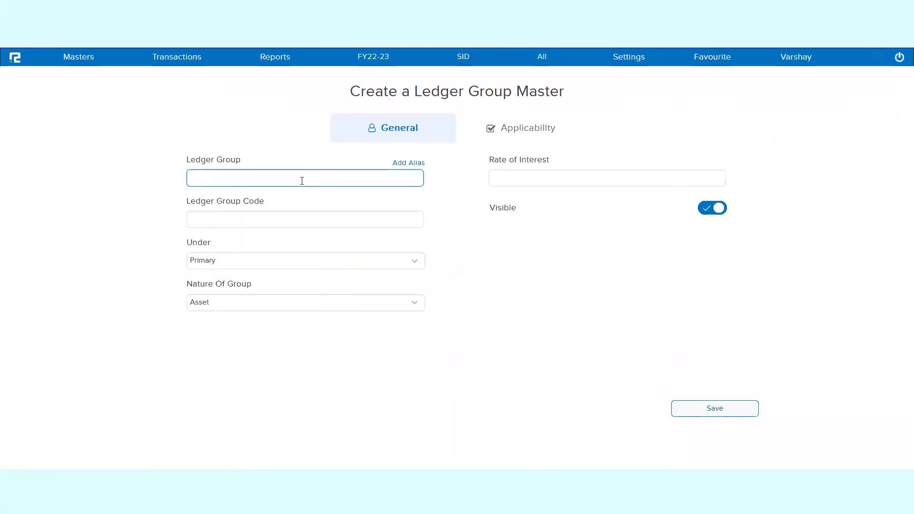
text(Sundt)
text(ry Cre)
text(ditors)
text(Other)
text(s)
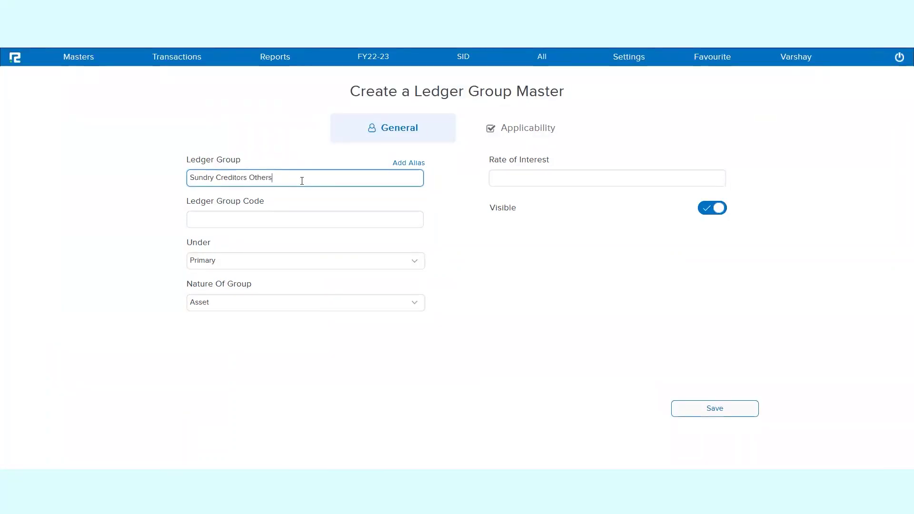
click(301, 220)
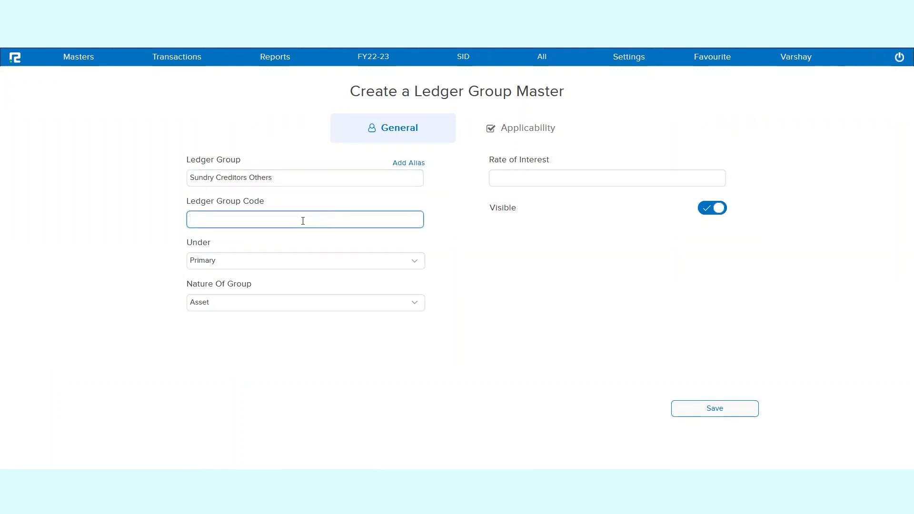
Keep Primary as the parent, set Nature Of Group to Liability, and view applicability settings
click(302, 261)
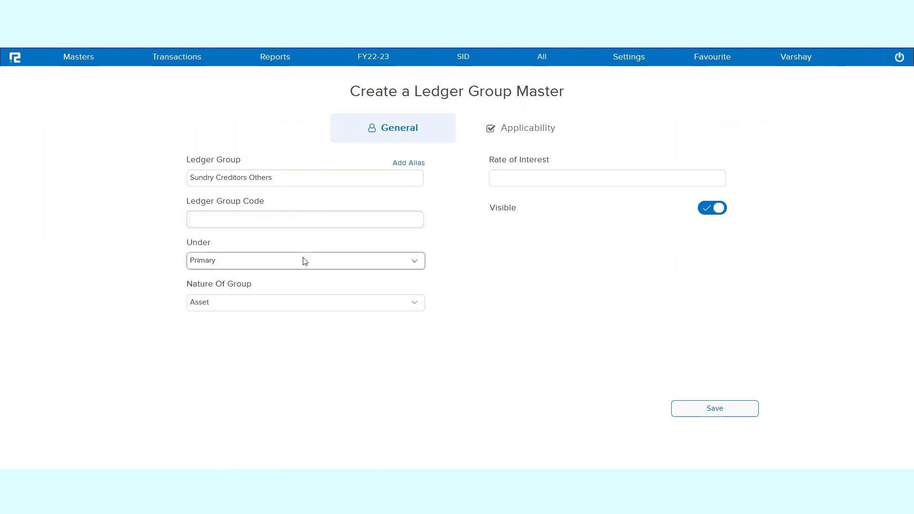
click(303, 261)
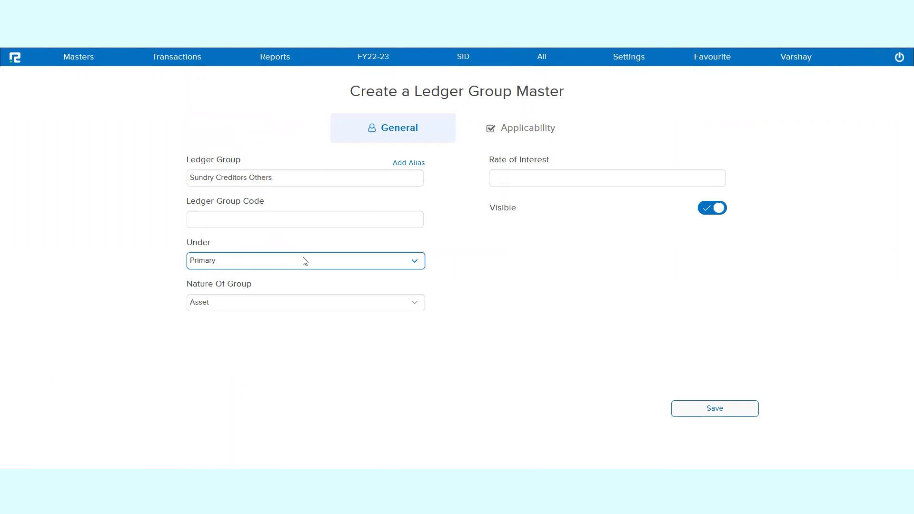
click(301, 304)
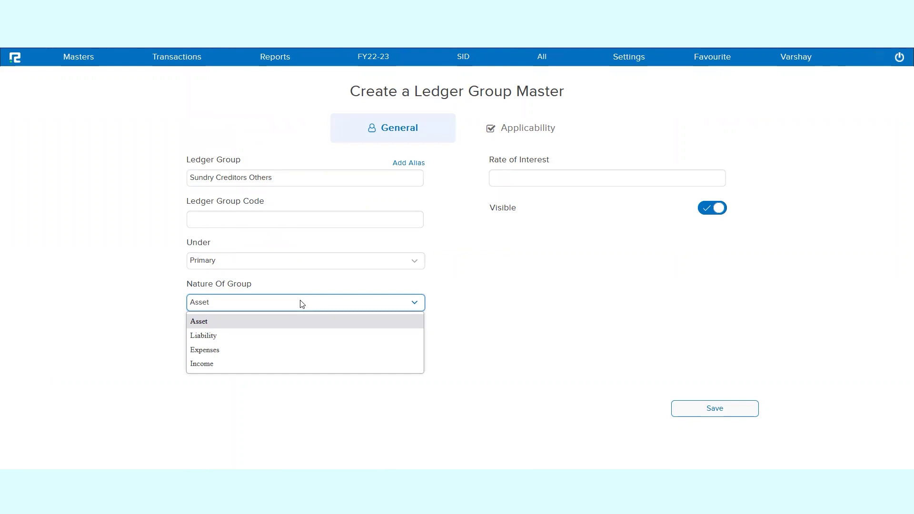
click(530, 319)
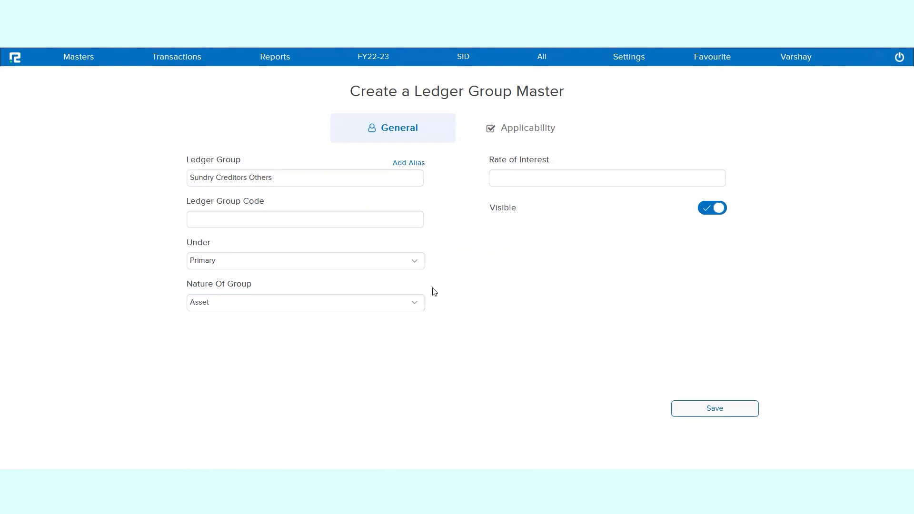
click(310, 311)
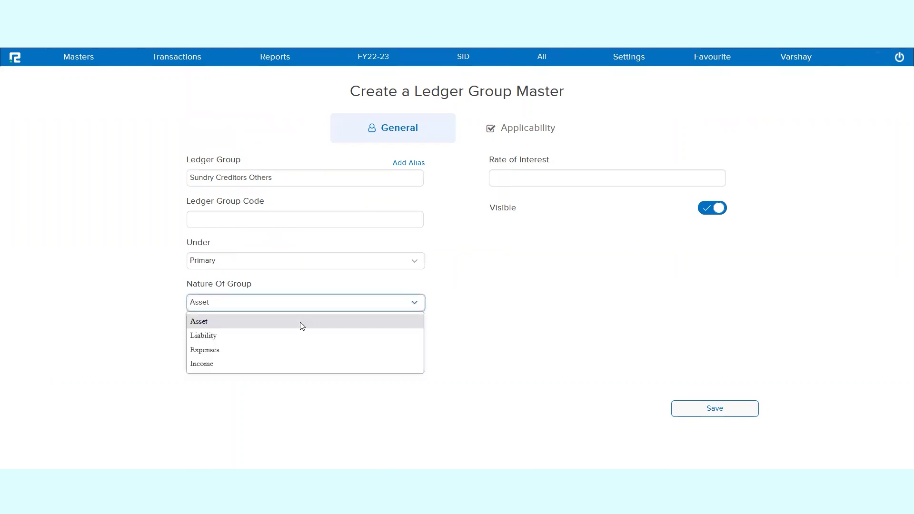
click(290, 335)
click(537, 137)
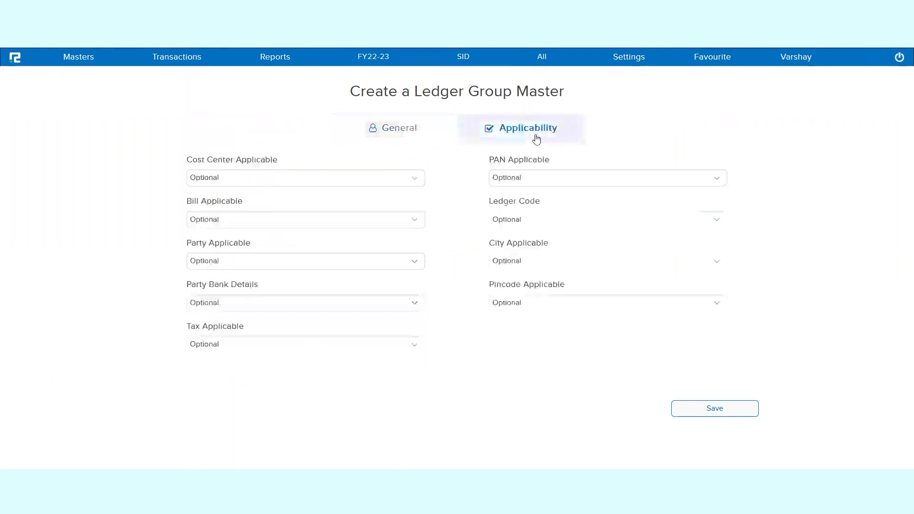
Set the group's Cost Center Applicable option to Skip
triple_click(270, 161)
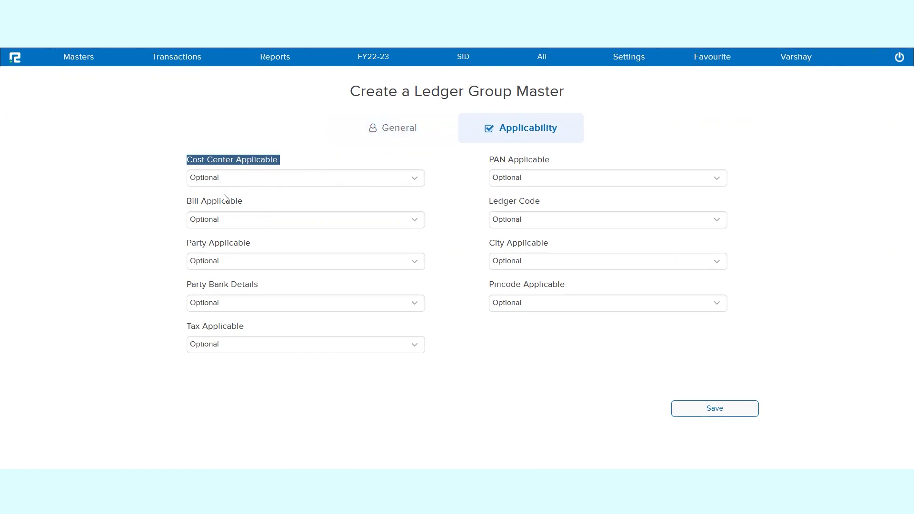
click(378, 138)
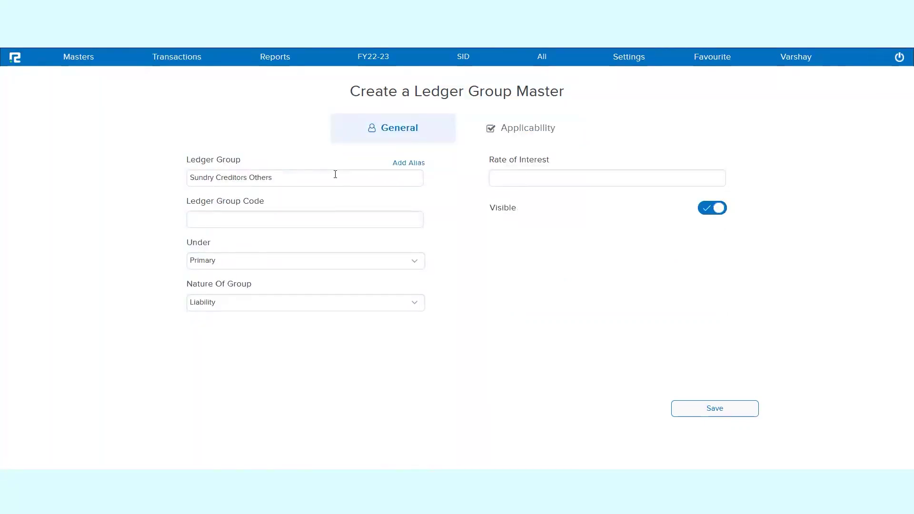
click(511, 134)
click(240, 184)
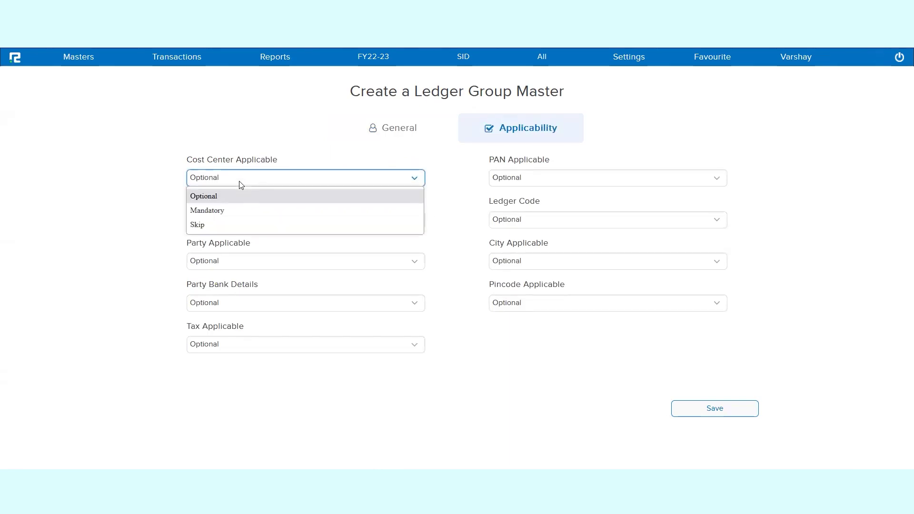
click(232, 223)
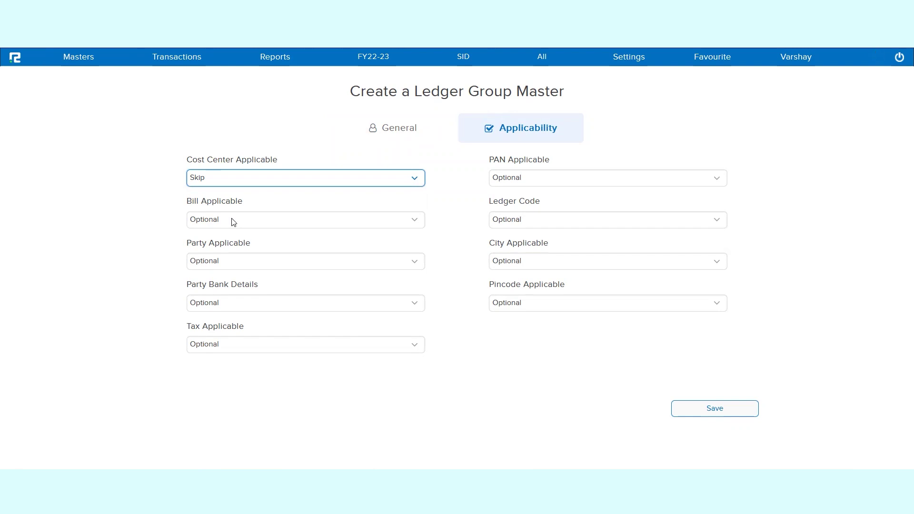
click(231, 221)
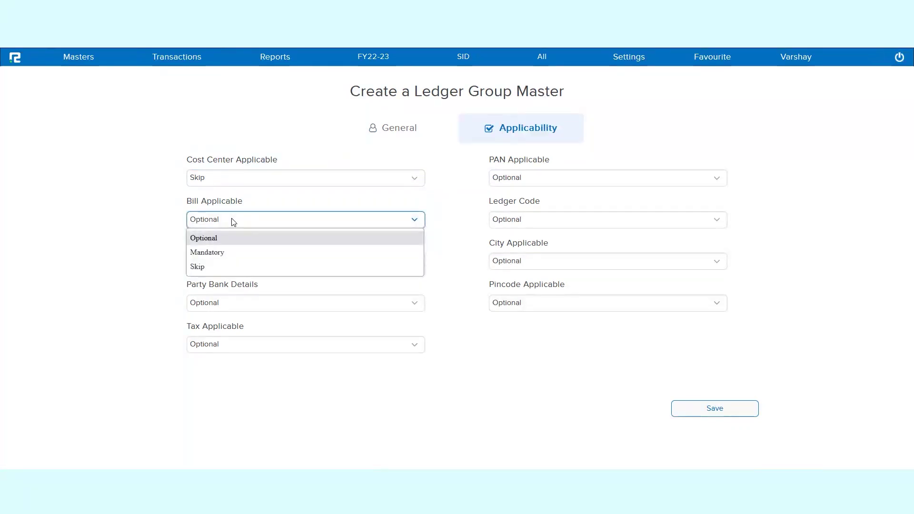
Make Bill Applicable and Party Applicable Mandatory for the group
click(217, 252)
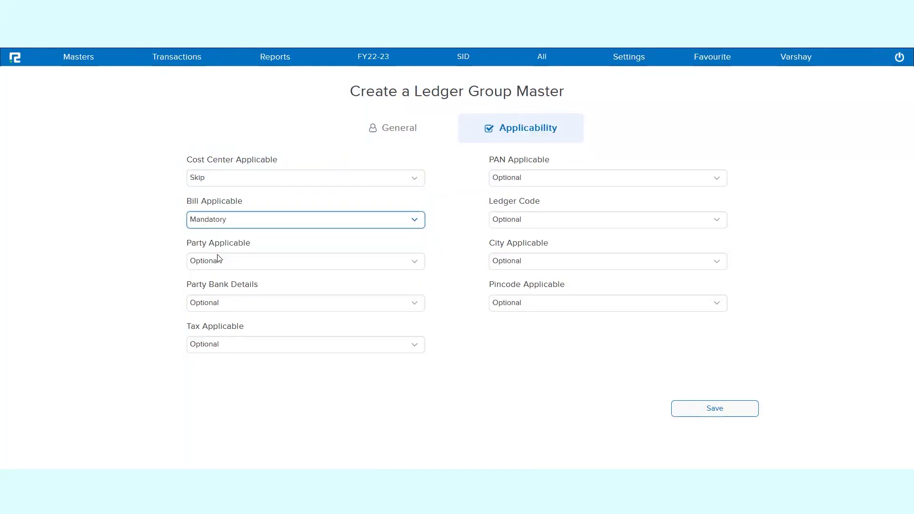
triple_click(239, 242)
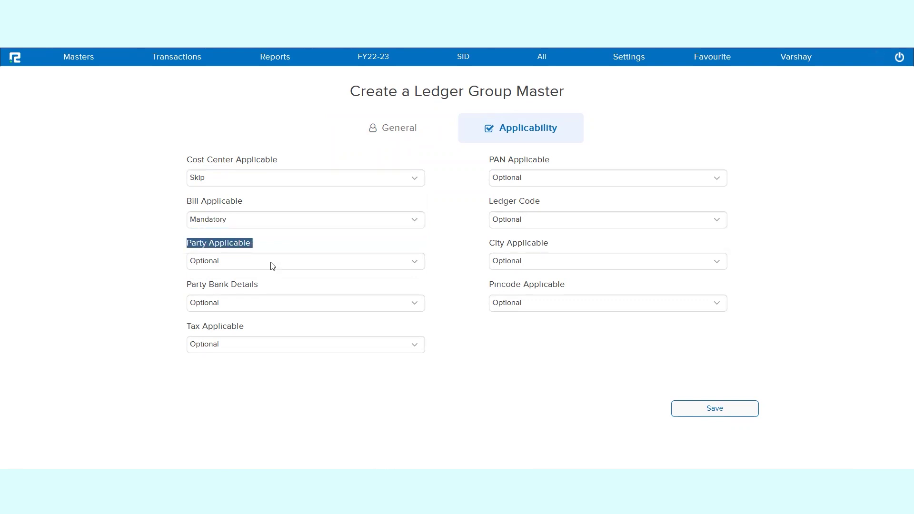
click(272, 260)
click(246, 295)
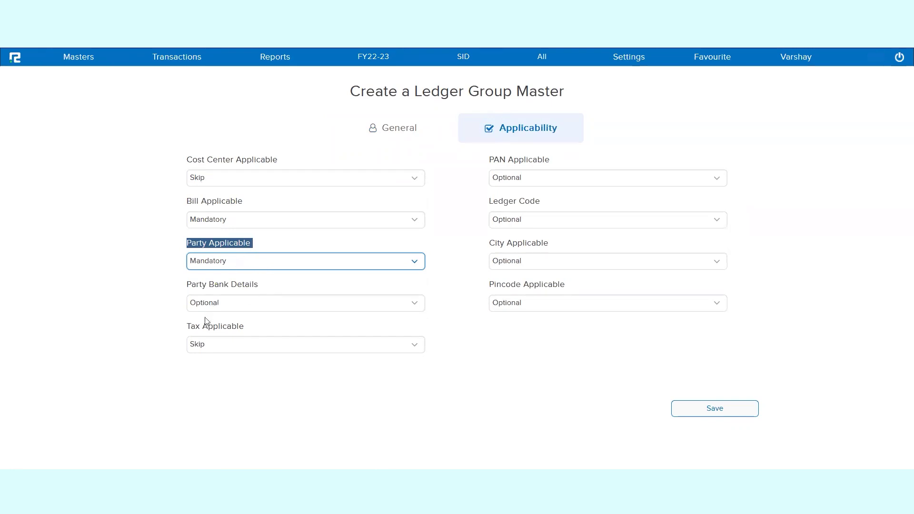
Set Tax Applicable to Skip, then save the ledger group and dismiss the confirmation
click(219, 323)
triple_click(222, 325)
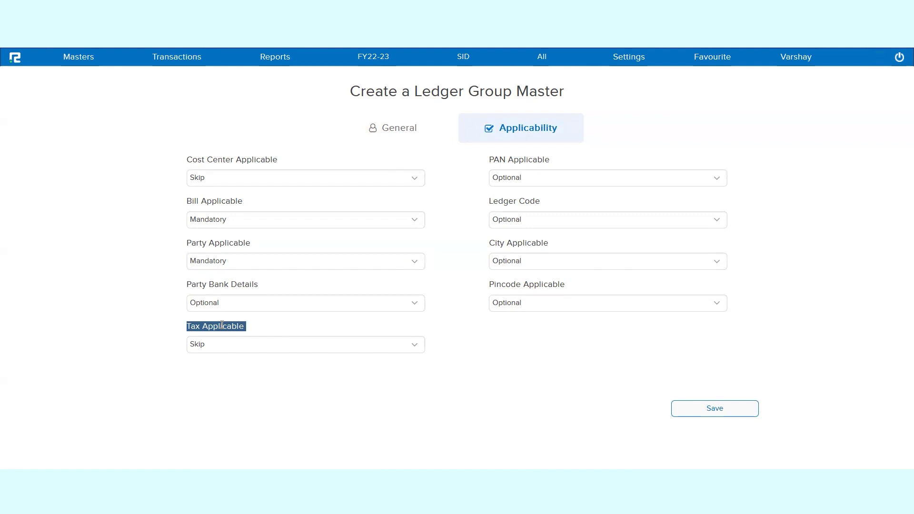
click(255, 284)
triple_click(255, 284)
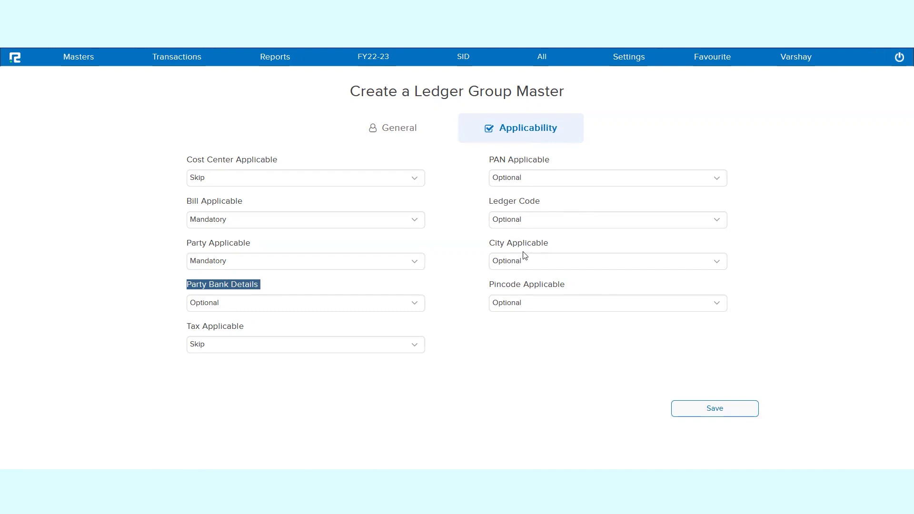
click(725, 403)
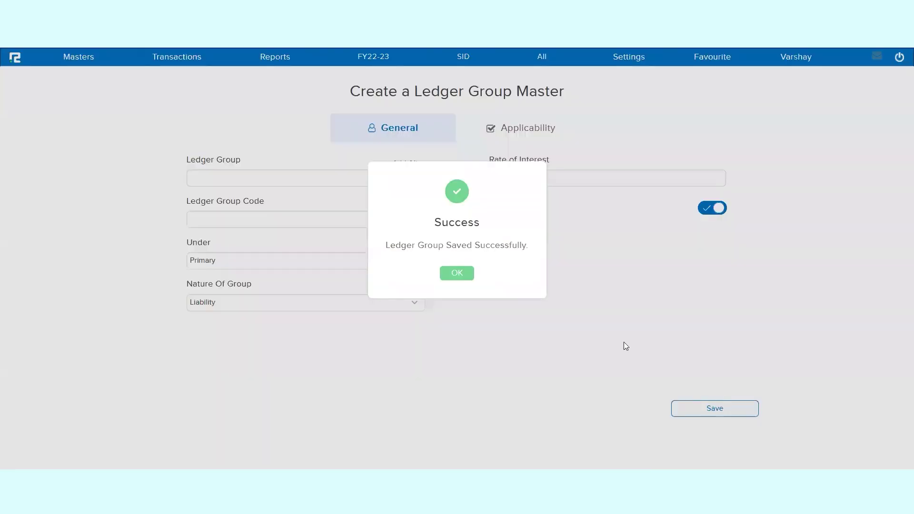
click(462, 284)
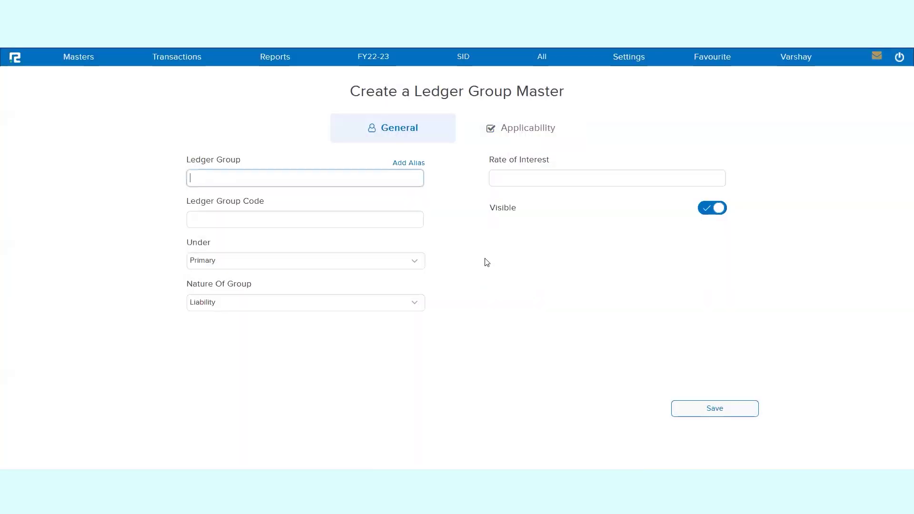
Open a new ledger form from Masters > Accounts > Ledger > Create
click(72, 58)
click(89, 84)
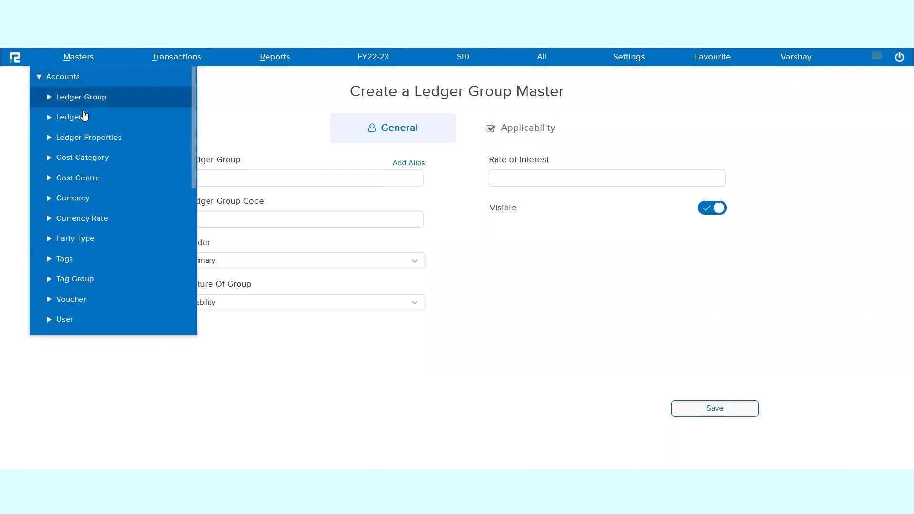
click(79, 117)
click(74, 142)
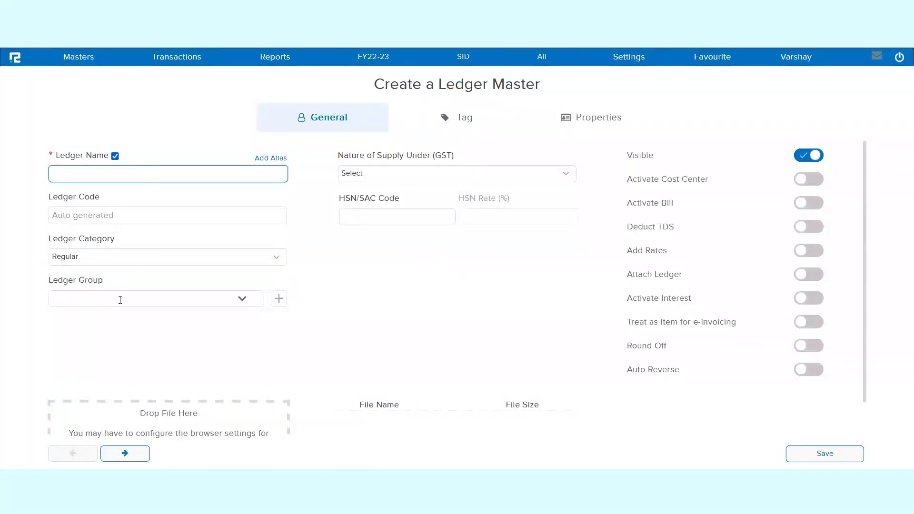
Search 'sundry creditor', pick Sundry Creditors Others as ledger group, and close bill details
click(121, 300)
text(su)
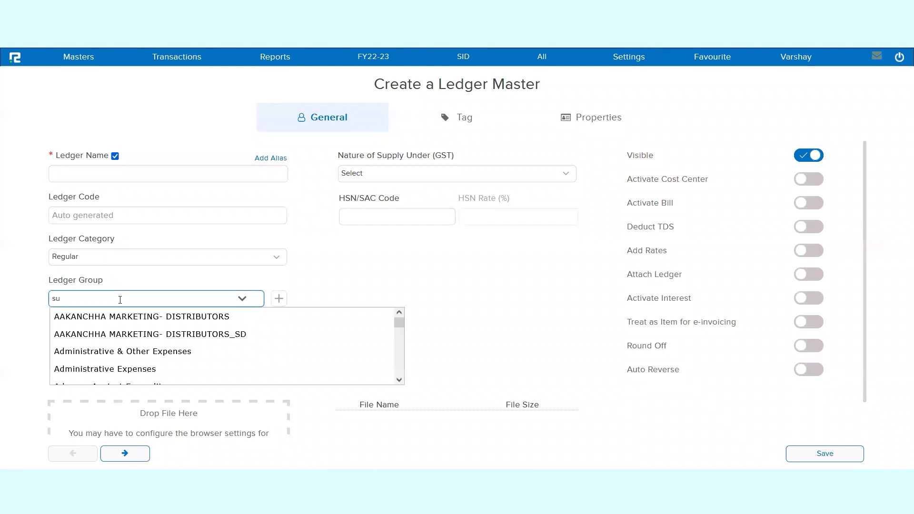
text(dry)
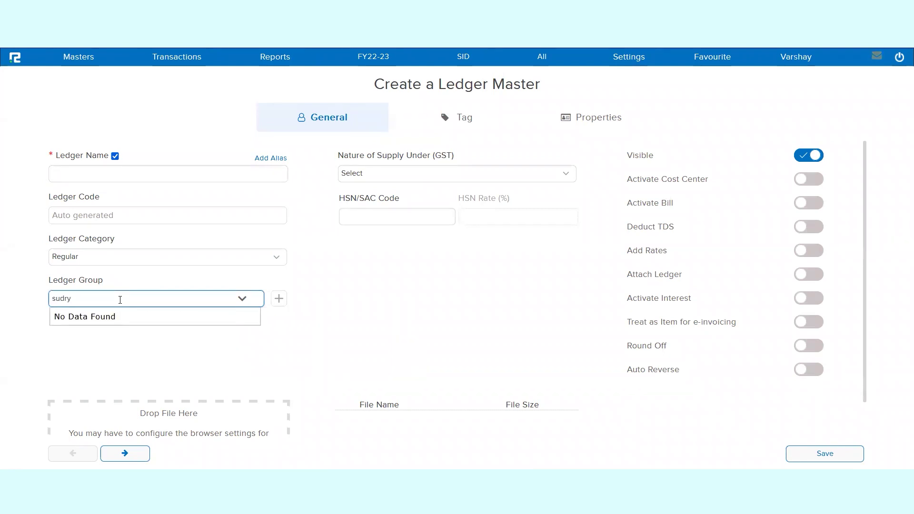
key(BackSpace)
key(BackSpace)
key(BackSpace)
text(ndry credito)
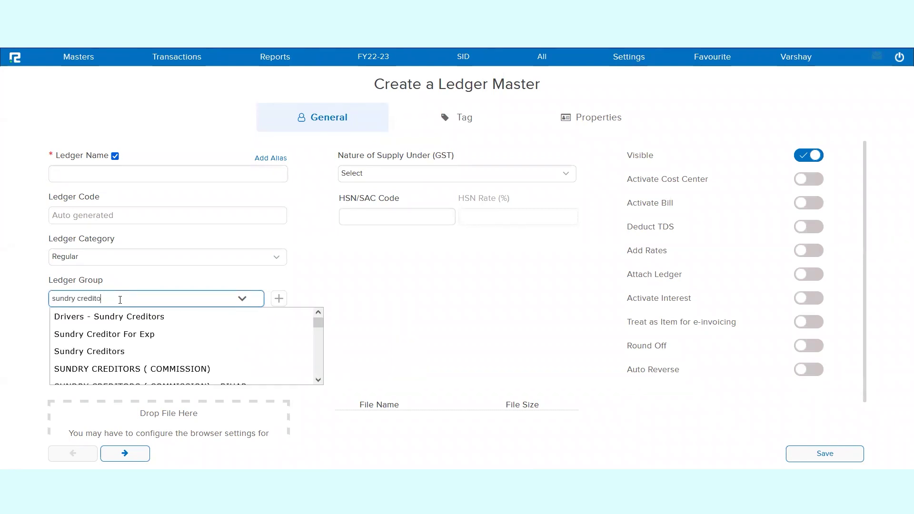
text(r)
scroll(147, 333, down, 2)
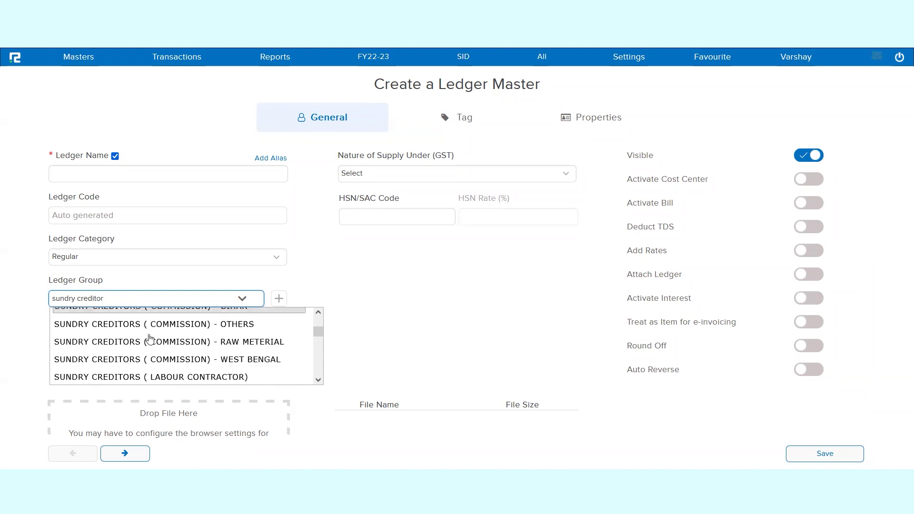
scroll(148, 338, down, 2)
scroll(149, 340, down, 1)
scroll(151, 340, up, 1)
scroll(150, 341, down, 3)
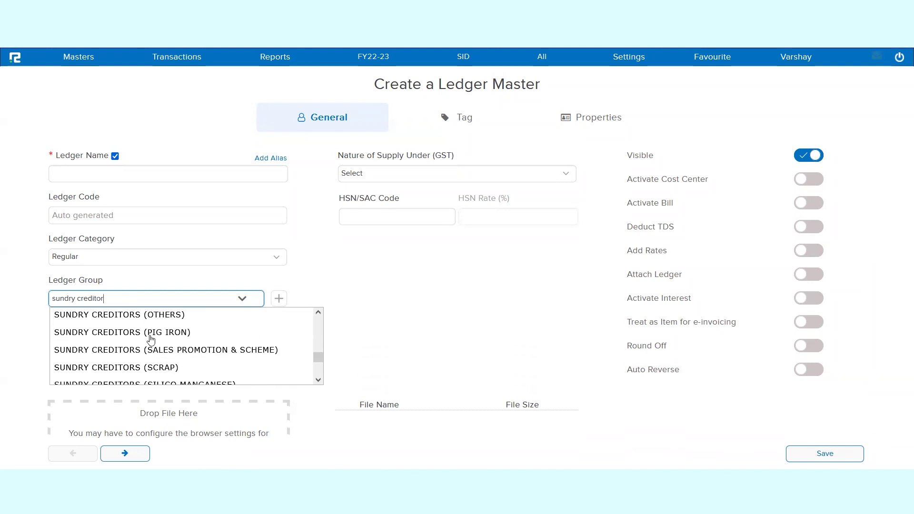
scroll(151, 340, down, 3)
click(150, 361)
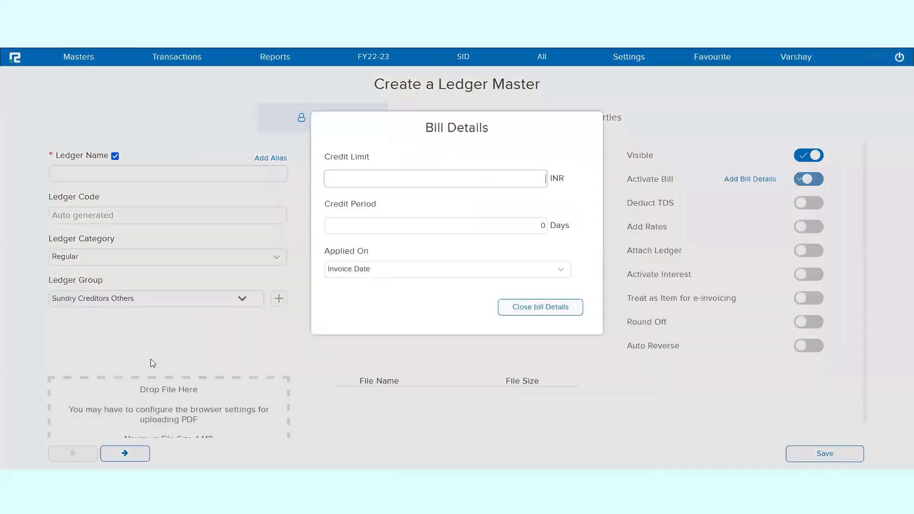
click(515, 309)
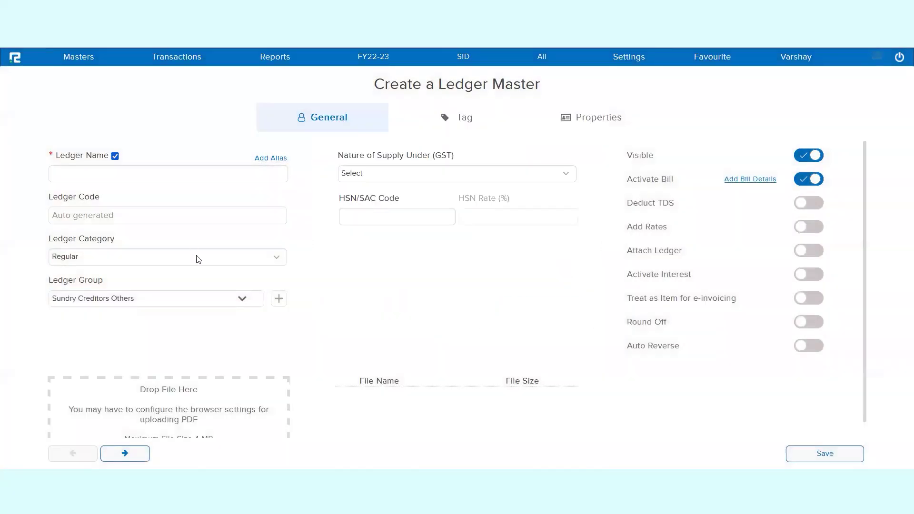